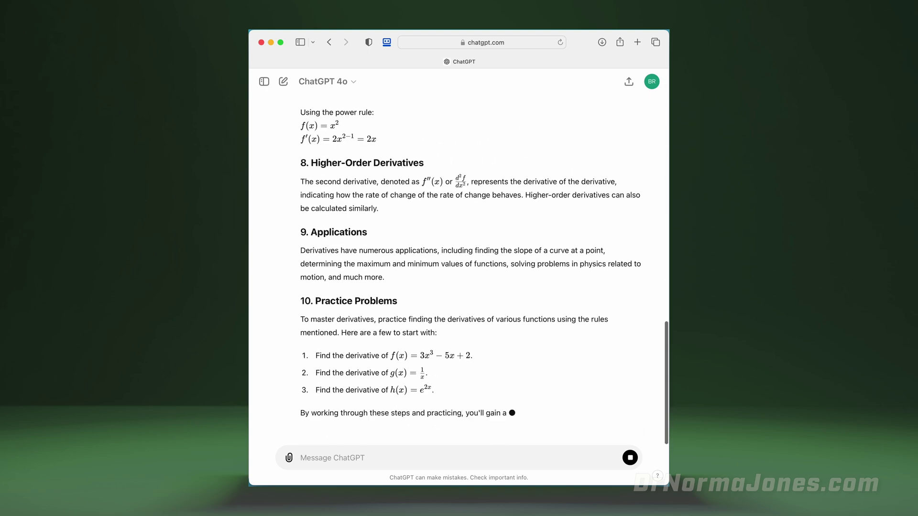
# Step: Ask ChatGPT 'Can you show me an example of the third step?'
pyautogui.write('Can you')
pyautogui.write(' show me a')
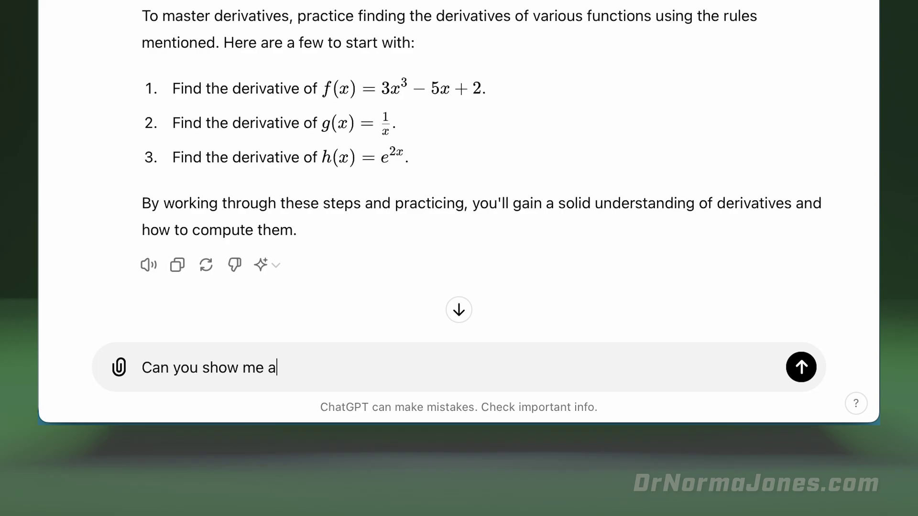
pyautogui.write('n example of the third step?')
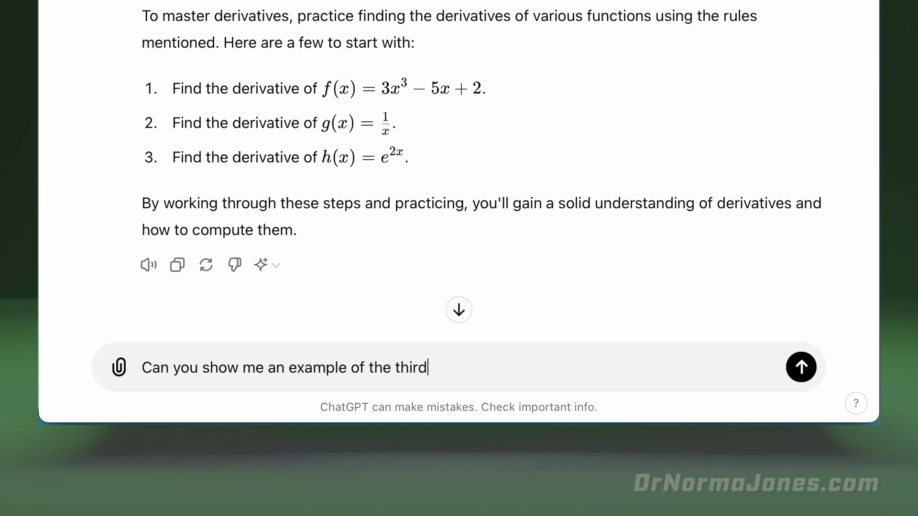
pyautogui.press('Return')
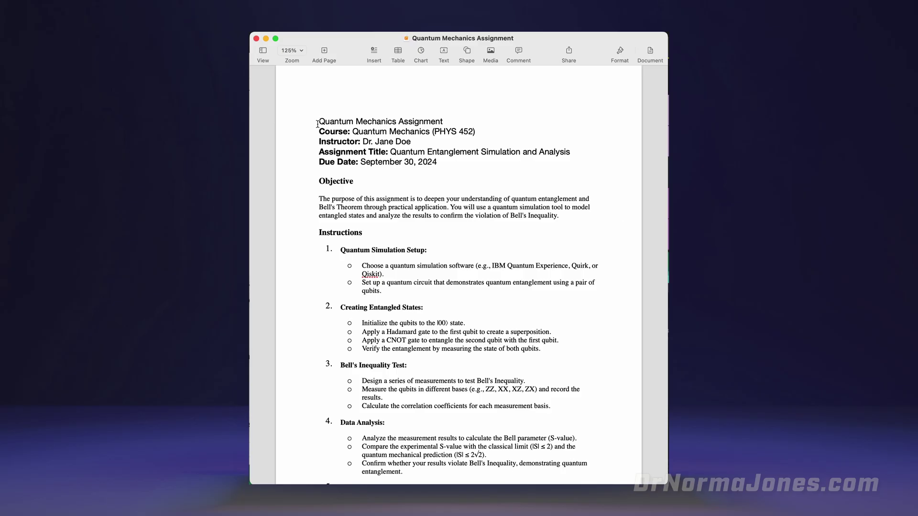
# Step: Paste the quantum entanglement assignment, ask for a step breakdown, then request a 4-day, 3-hours-daily schedule
pyautogui.moveTo(317, 124); pyautogui.dragTo(363, 481)
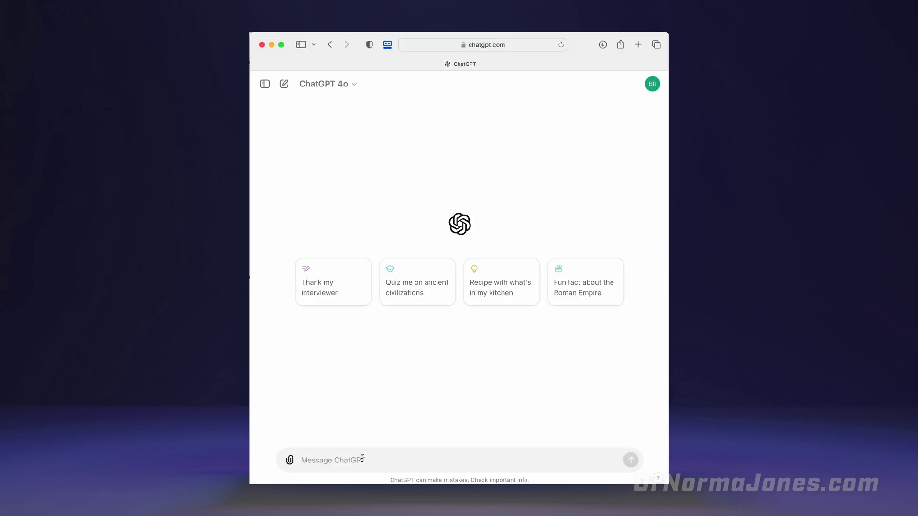
pyautogui.press('super+v')
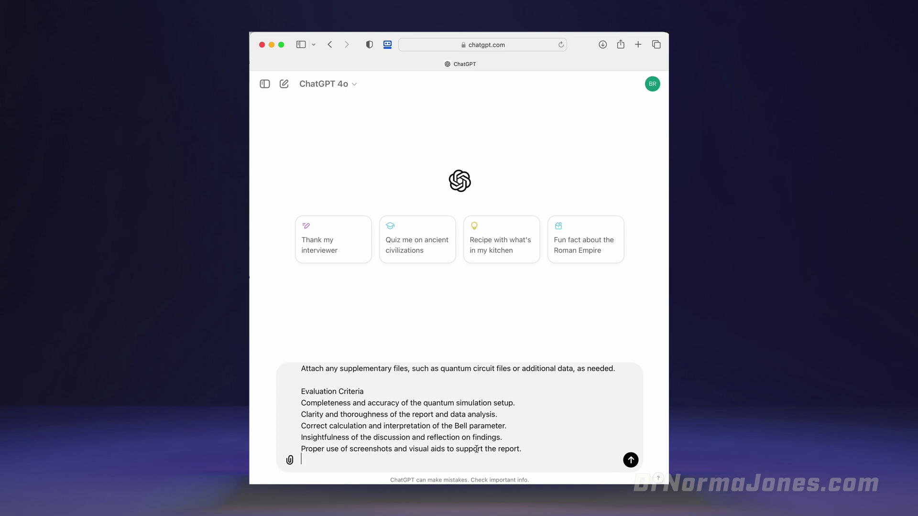
pyautogui.press('super+a')
pyautogui.write('Can you break down this assign')
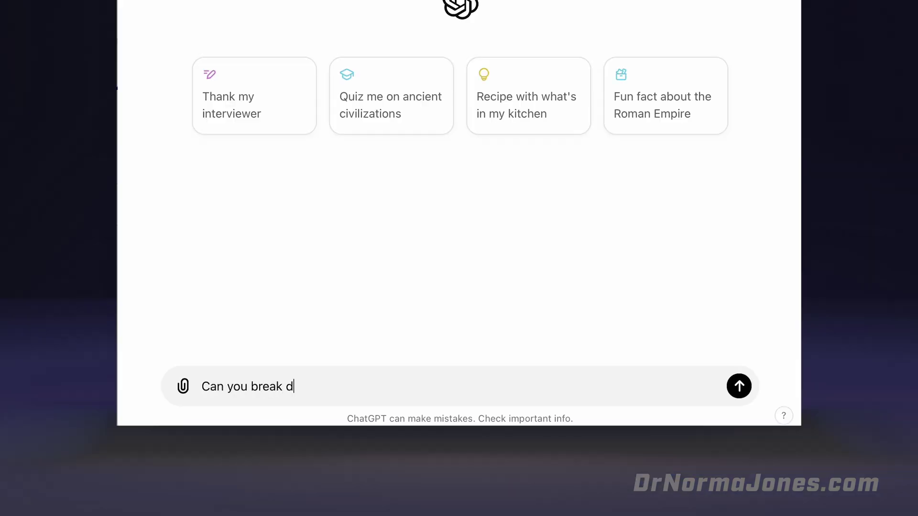
pyautogui.write('ment into steps?')
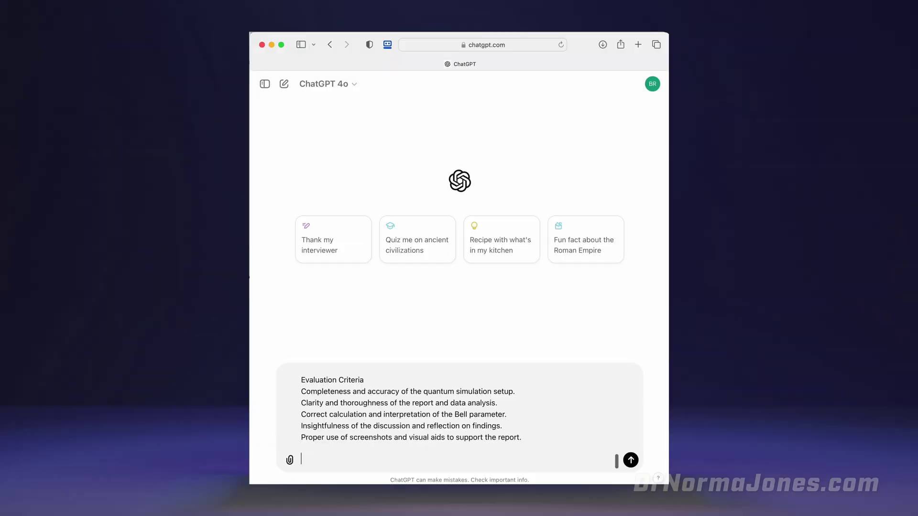
pyautogui.click(739, 386)
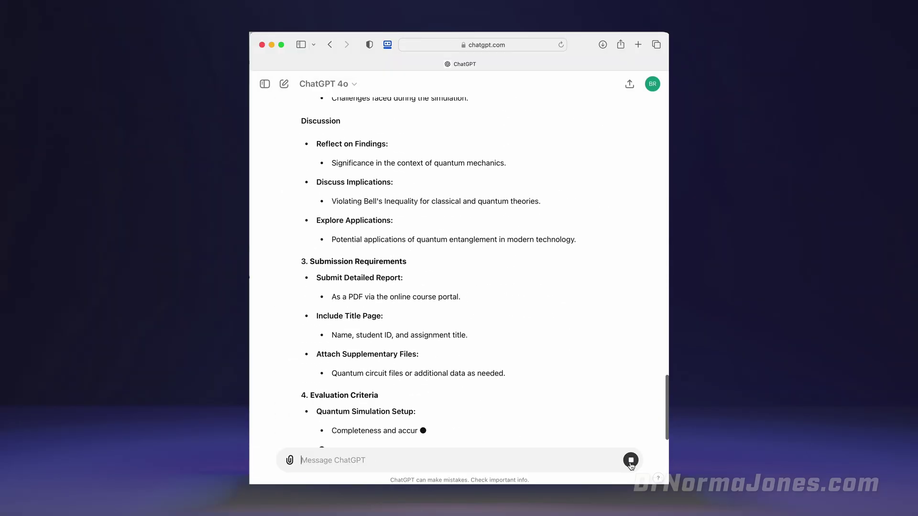
pyautogui.write('Create a schedule or timeline to complete this assignment')
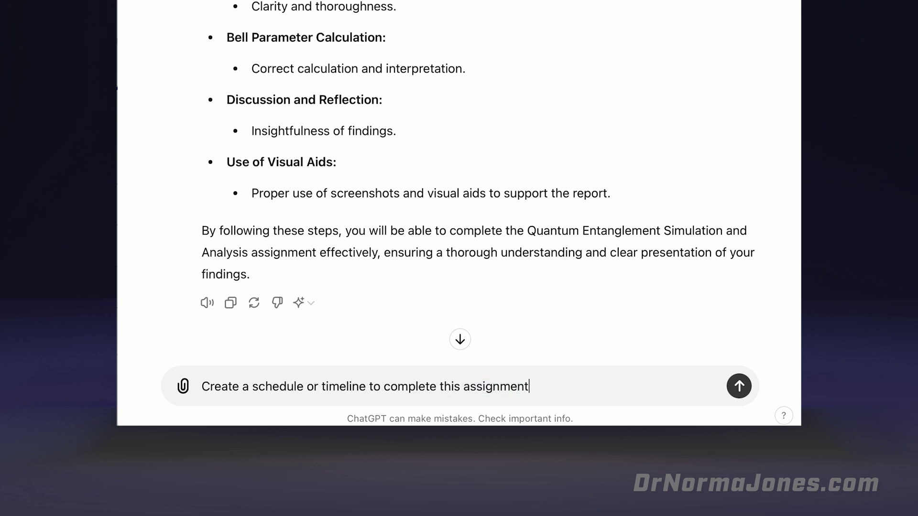
pyautogui.write('.  I have 4 days to complete wit')
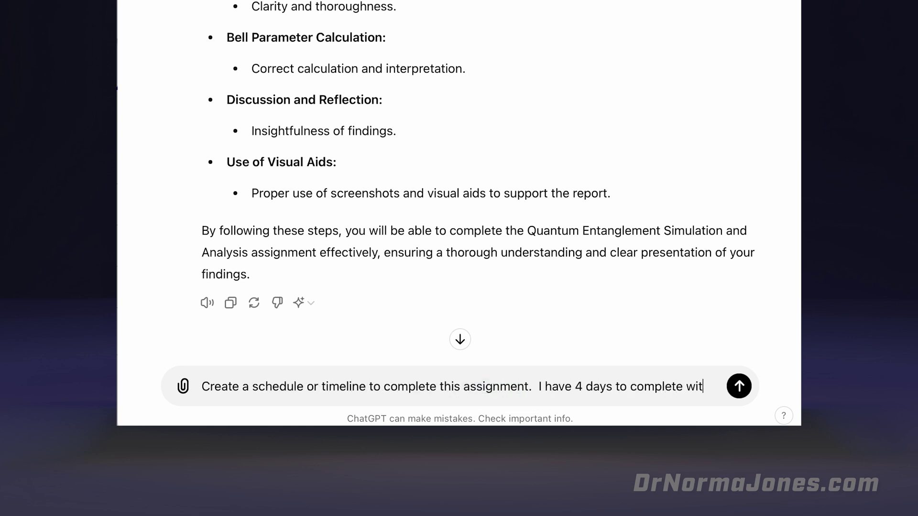
pyautogui.write('h 3 hours a day to do it.')
pyautogui.press('Return')
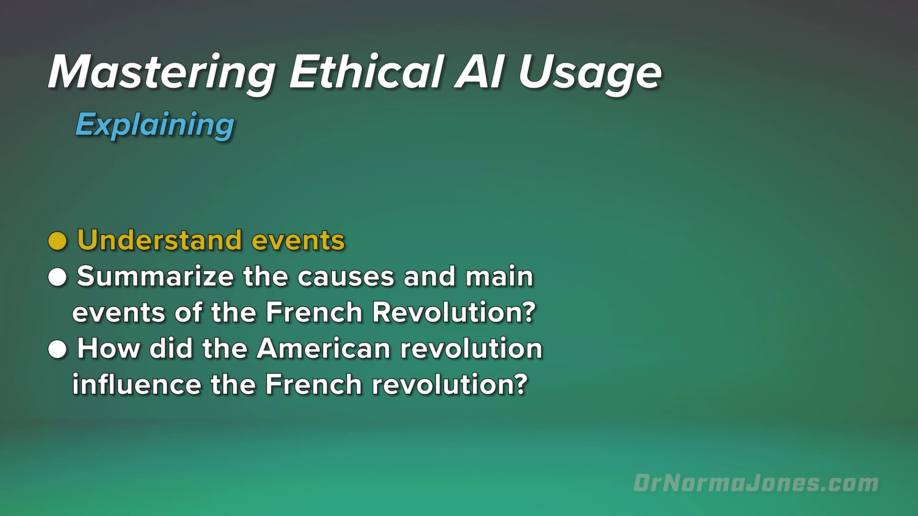
# Step: Ask for the French Revolution's causes and main events, then how the American Revolution influenced it
pyautogui.write('mmarize the c')
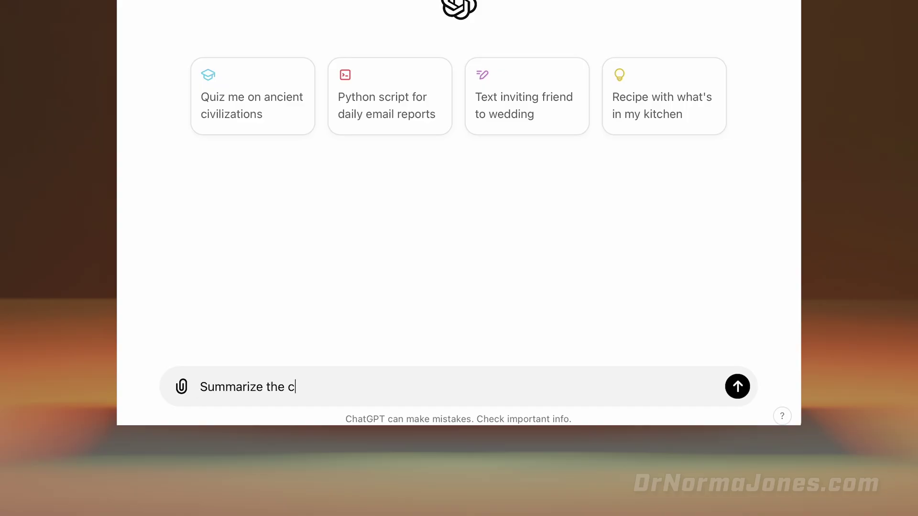
pyautogui.write('auses and main events of the fren')
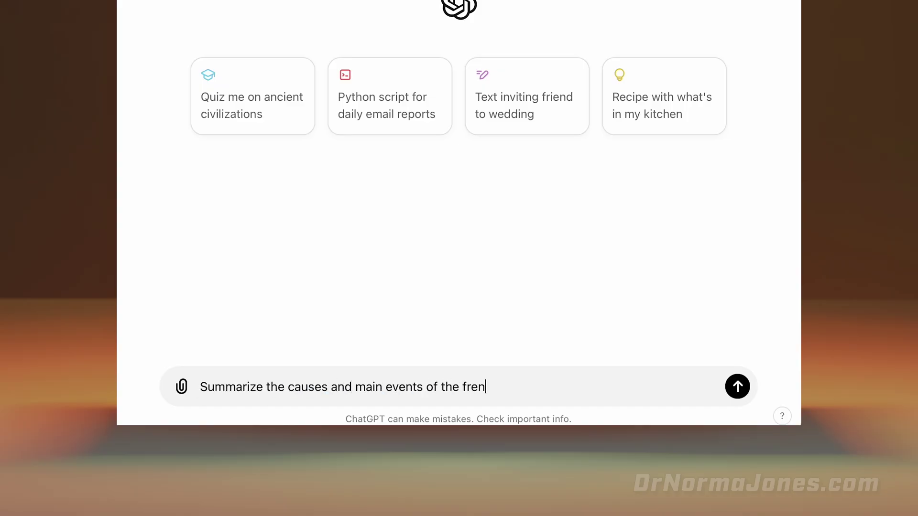
pyautogui.write('ch Revolution?')
pyautogui.press('Return')
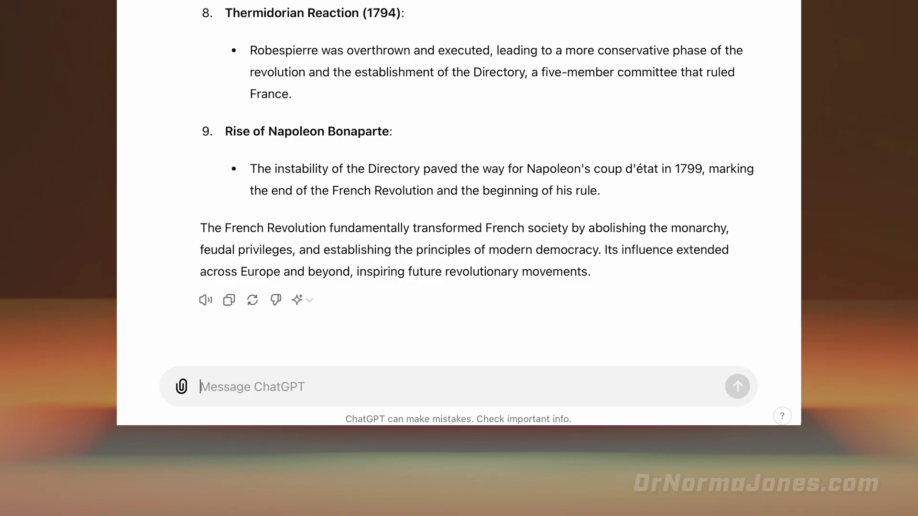
pyautogui.write('How did the ')
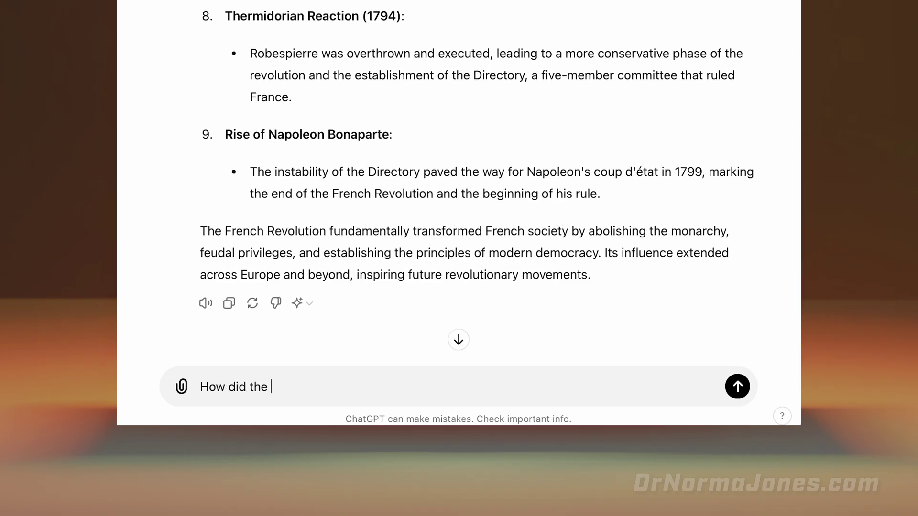
pyautogui.write('American revolution influence the French Revolution?')
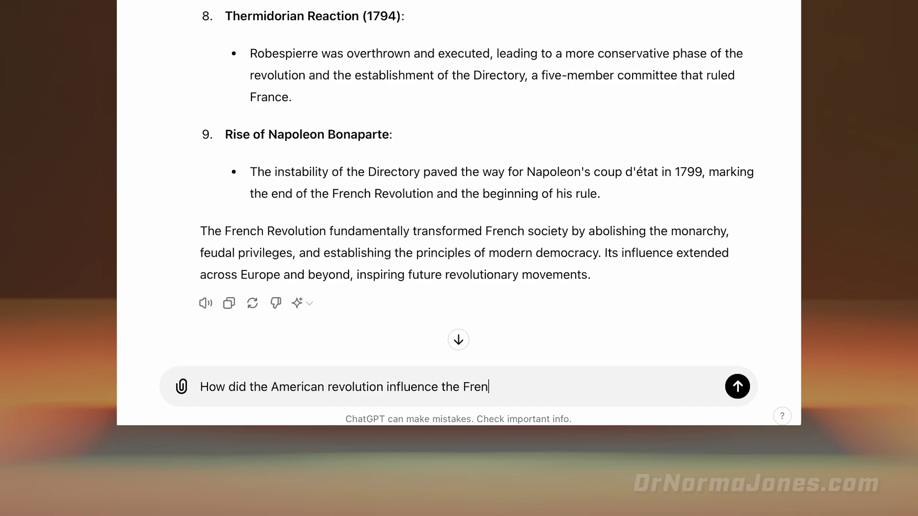
pyautogui.press('Return')
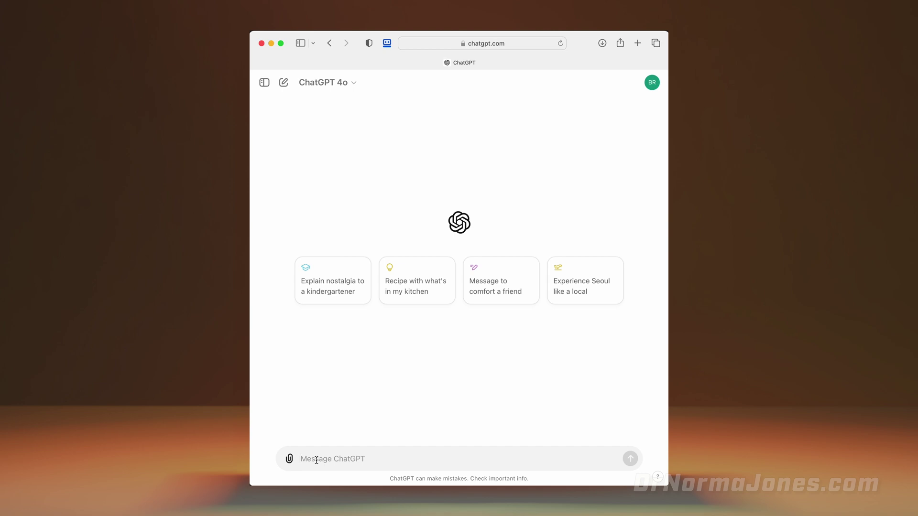
# Step: Ask for interesting research paper topics on environmental sustainability
pyautogui.write('What are some in')
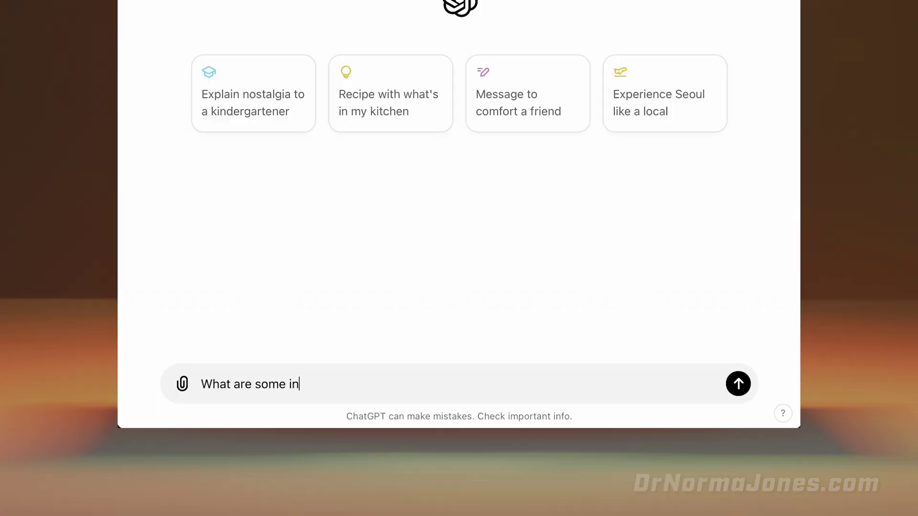
pyautogui.write('teresting topics for a research paper on environmental ')
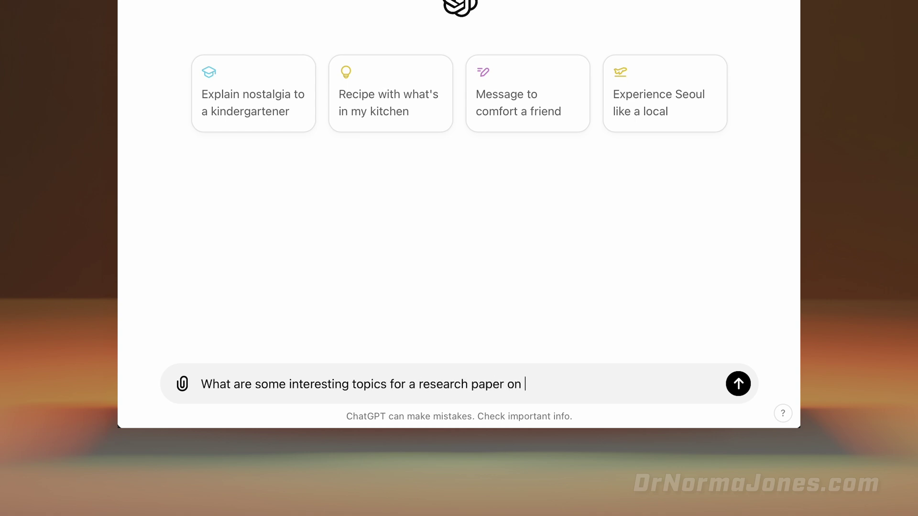
pyautogui.write('sustainability?')
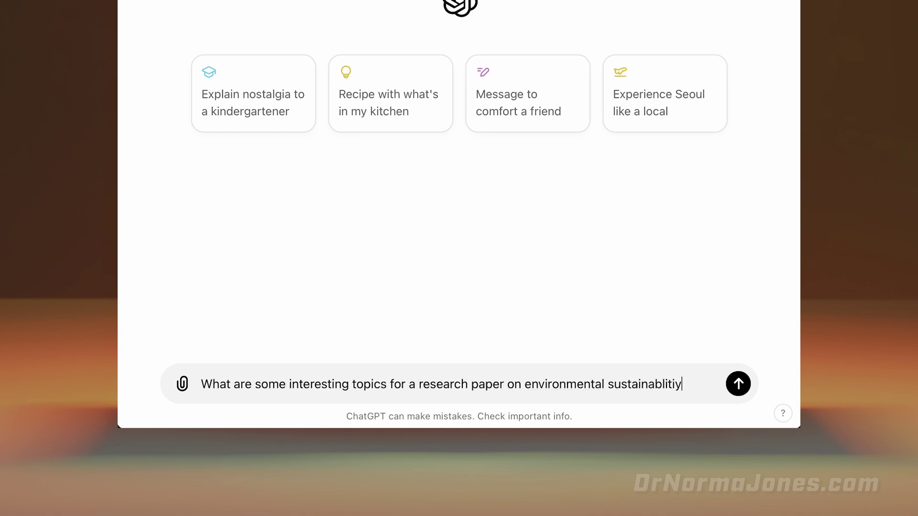
pyautogui.press('Return')
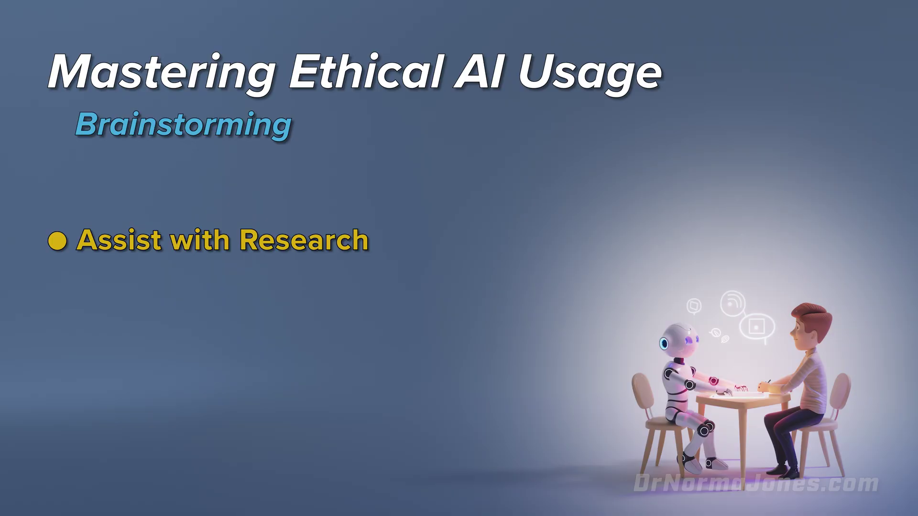
# Step: Request academic references on environmental sustainability topics and open the Frontiers citation in a new tab
pyautogui.write('I"m l')
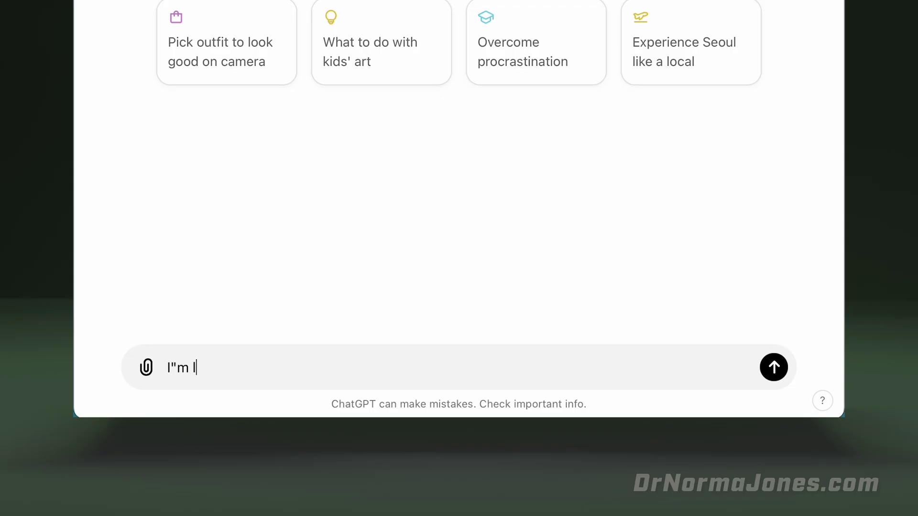
pyautogui.write('ooking for academic references for interesting t')
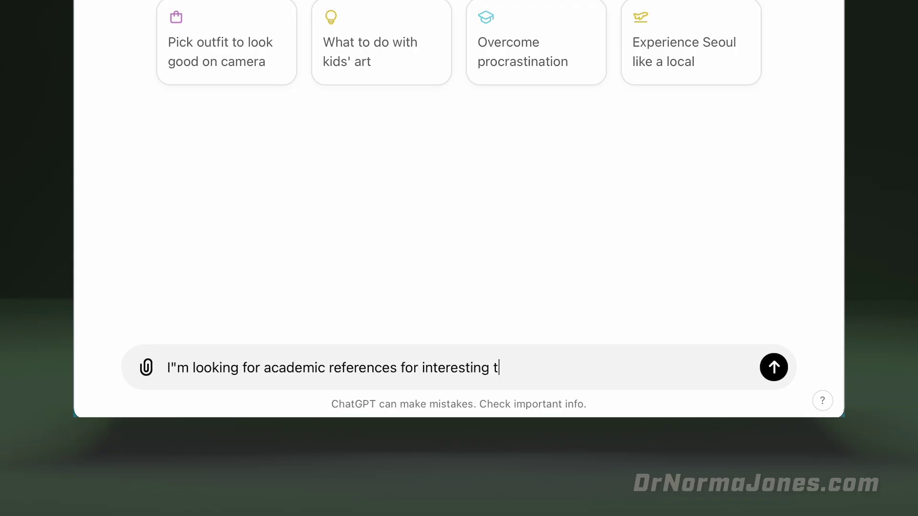
pyautogui.write('opics on environmental sustainability ')
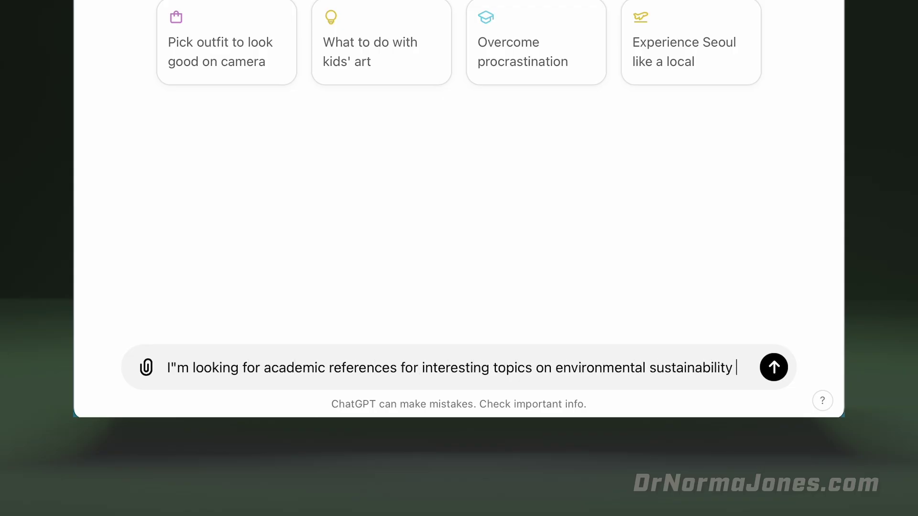
pyautogui.write('for a research paper. Could you provide some ')
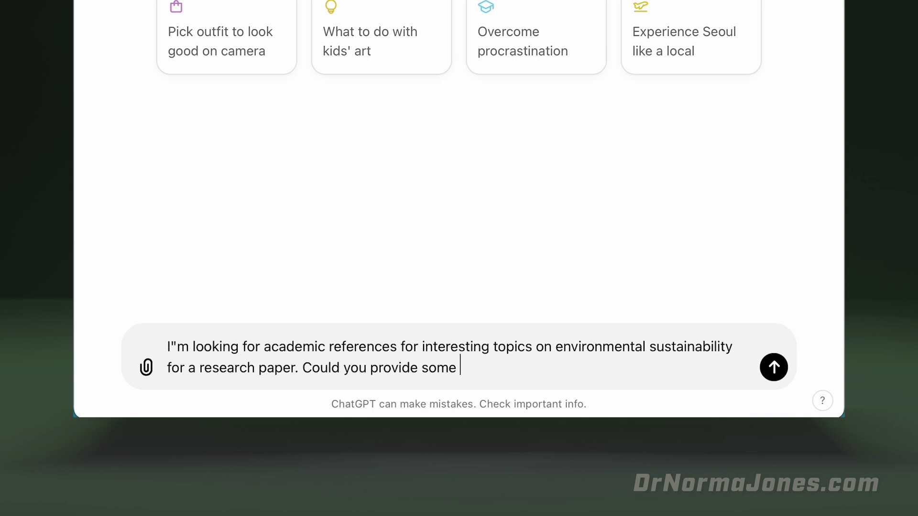
pyautogui.write('scholarly articles, or ot')
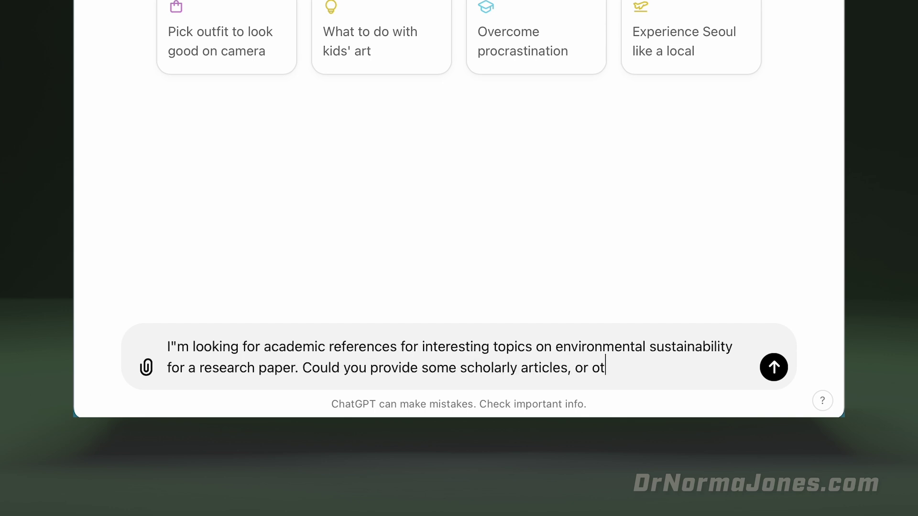
pyautogui.write('her academic sources that cover topics such as ')
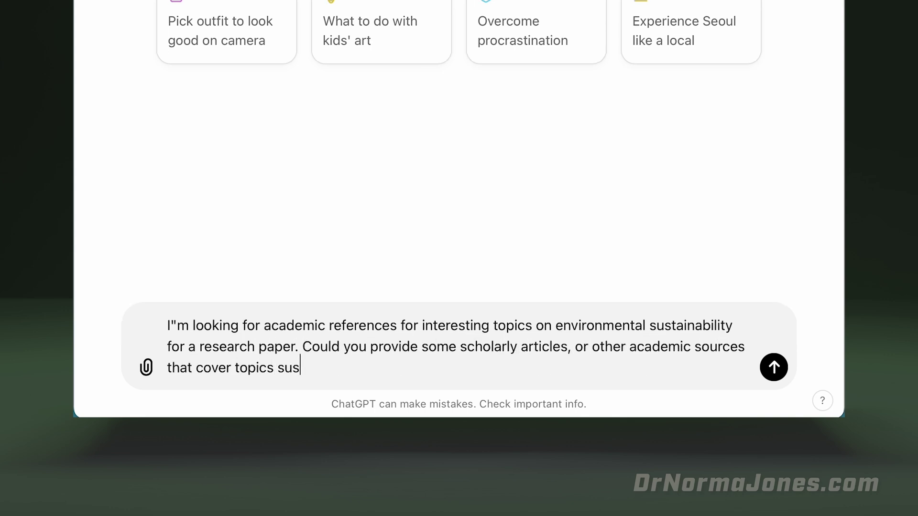
pyautogui.write('sustainable agriculture?')
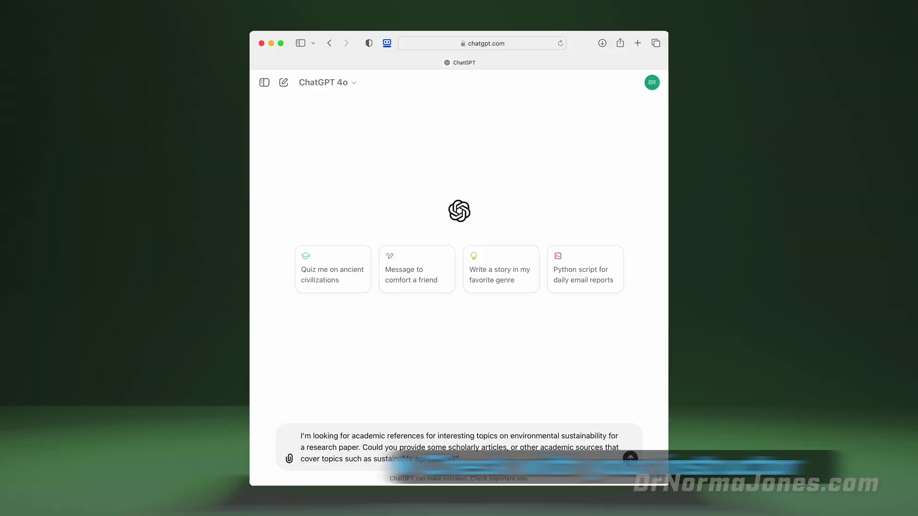
pyautogui.click(774, 367)
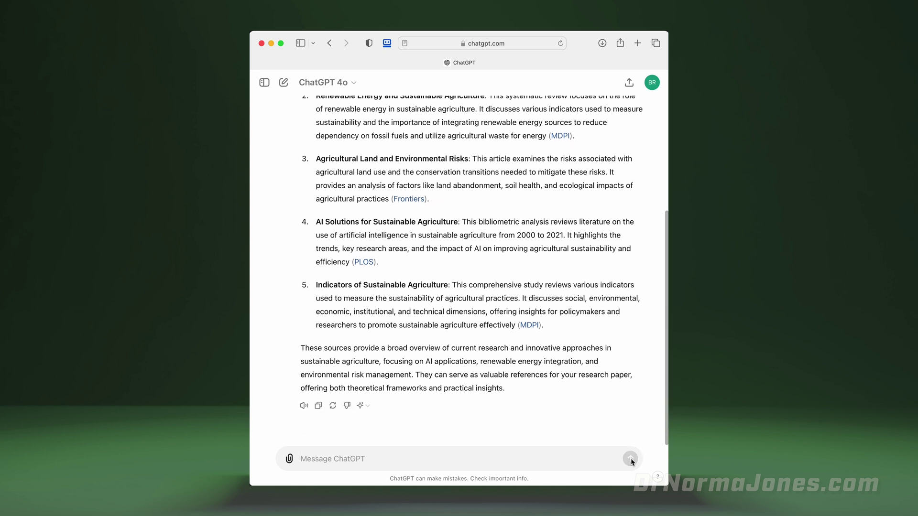
pyautogui.press('super+shift+b')
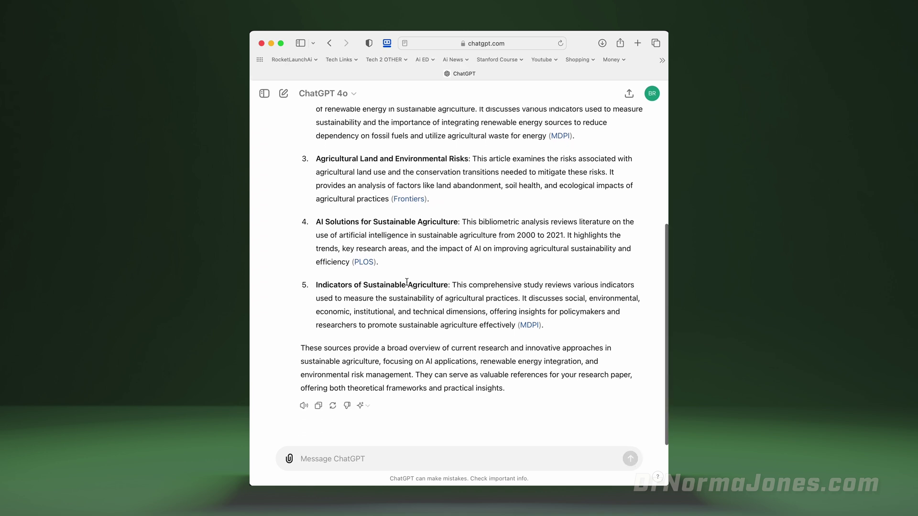
pyautogui.click(410, 199)
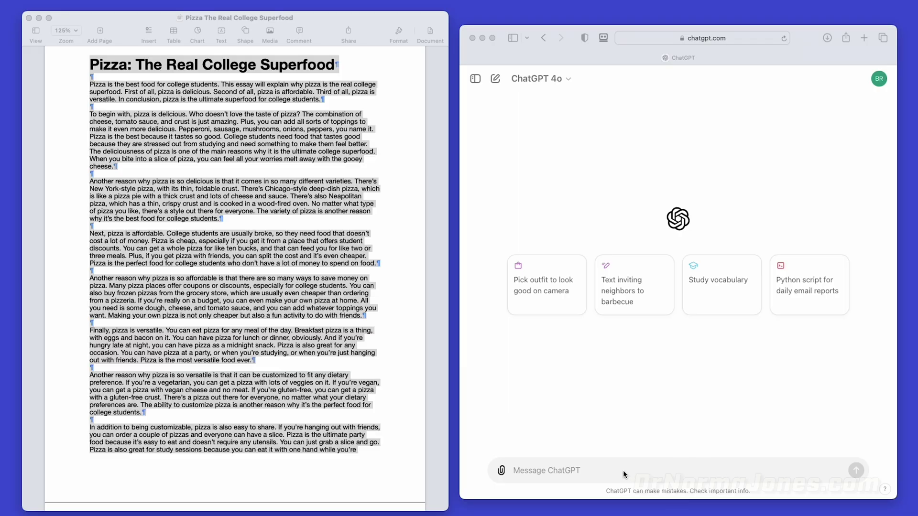
# Step: Send the grammar-review prompt with the pizza essay pasted over its placeholder text
pyautogui.click(541, 470)
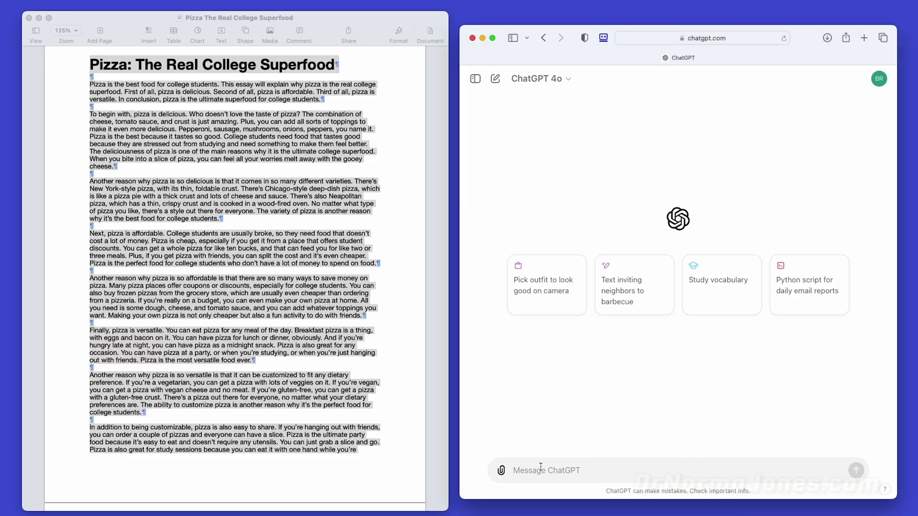
pyautogui.write('"Please review the following essay text for problems and suggest edits to correct grammar and enhance clarity. For each problem you identify, provide the following information in a CSV format: 1 The problematic text. 2 A brief description of why it is incorrect. 3 The corrected version. 4 An explanation of what should be learned to avoid repeating the issue. Here\'s the essay text: [Insert Essay Text Here]')
pyautogui.click(229, 330)
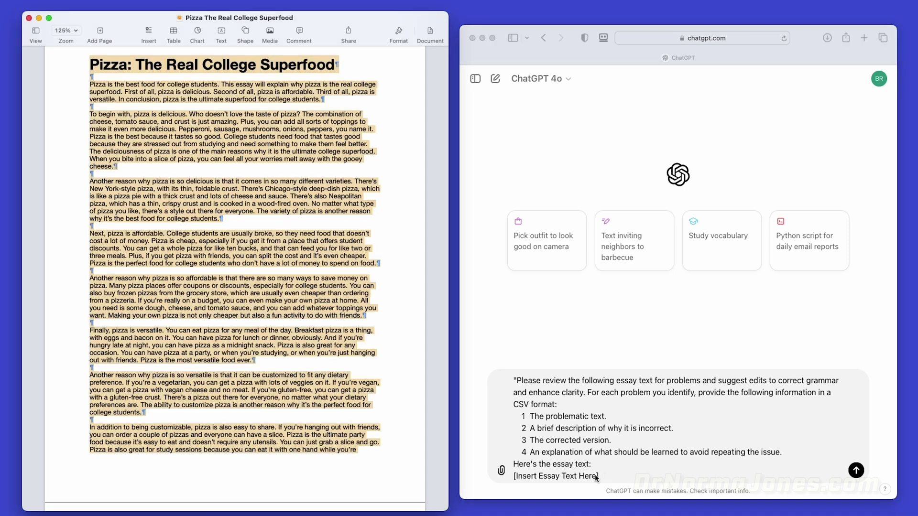
pyautogui.moveTo(595, 474); pyautogui.dragTo(515, 476)
pyautogui.press('super+v')
pyautogui.click(856, 470)
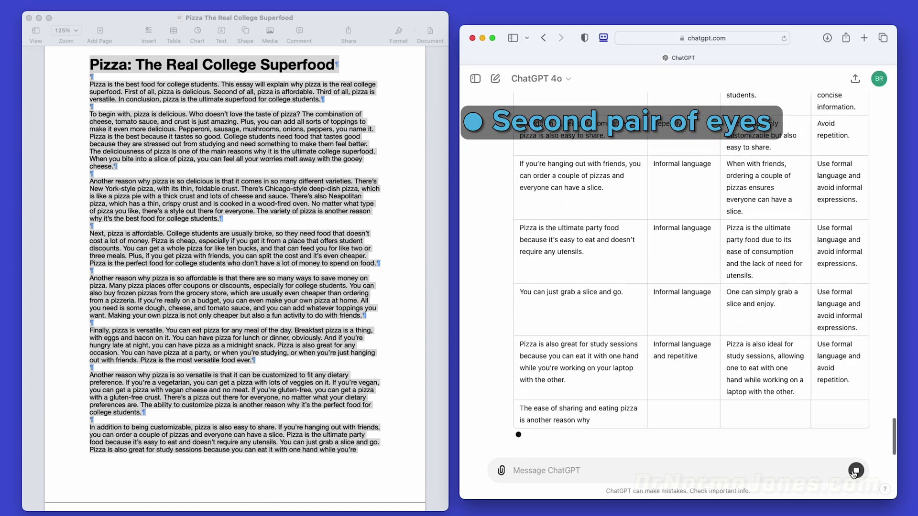
pyautogui.scroll(15, 870, 397)
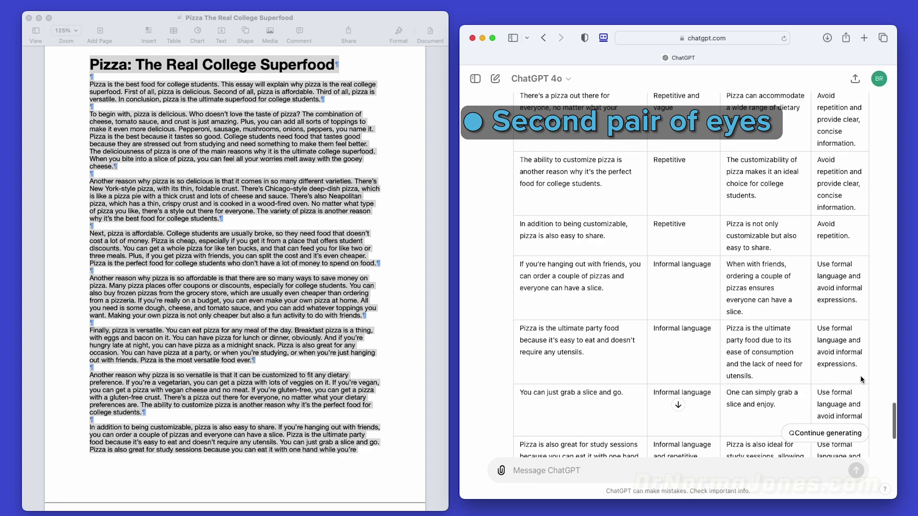